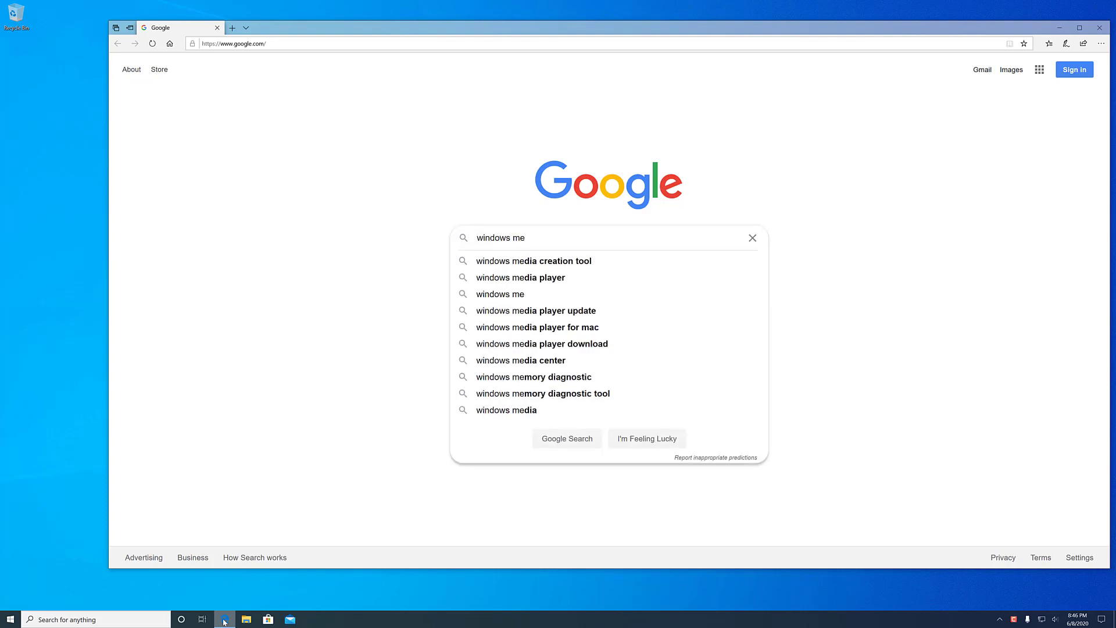
Search the web for "windows media creation tool" and open Microsoft's Windows 10 download page
left_click(522, 259)
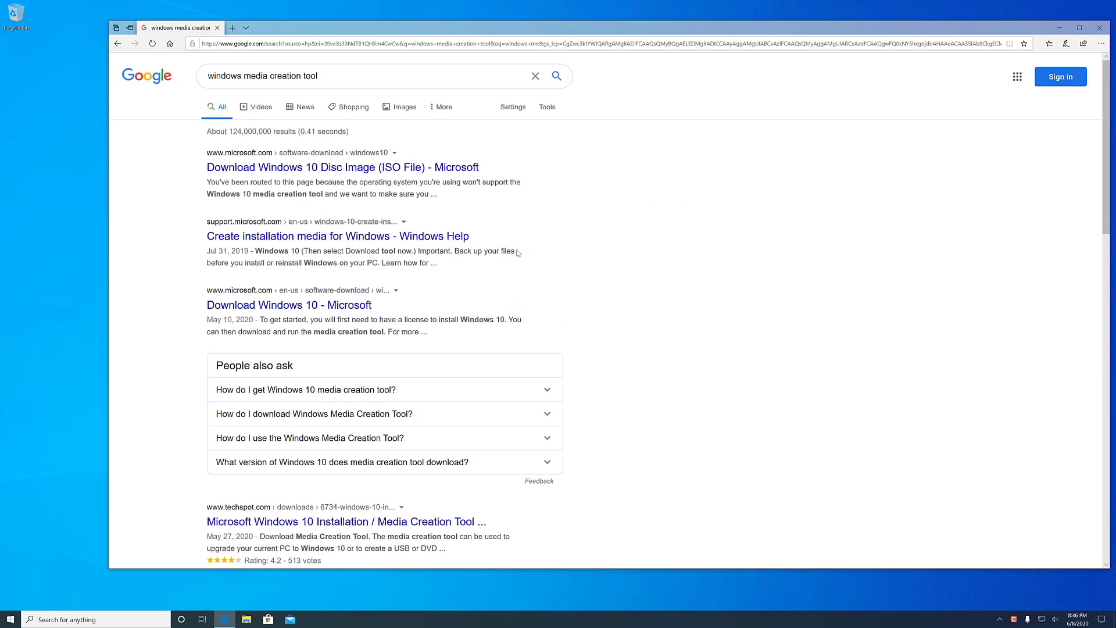
left_click(292, 168)
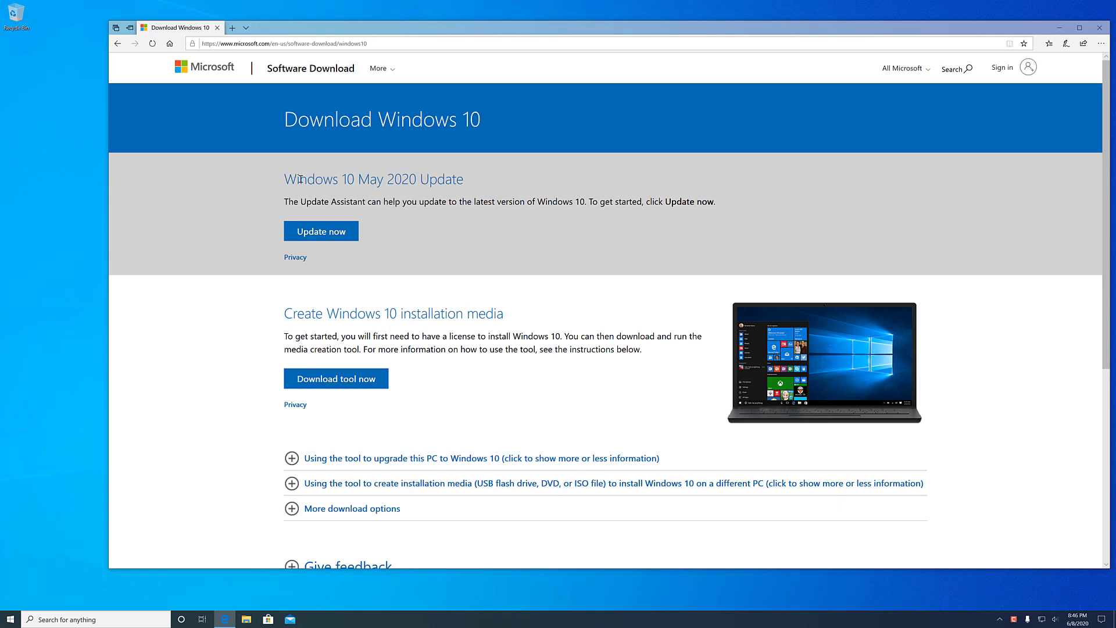
Expand the instructions for upgrading this PC and for creating installation media on the Windows 10 download page
scroll(207, 358, "down", 1)
scroll(207, 358, "down", 3)
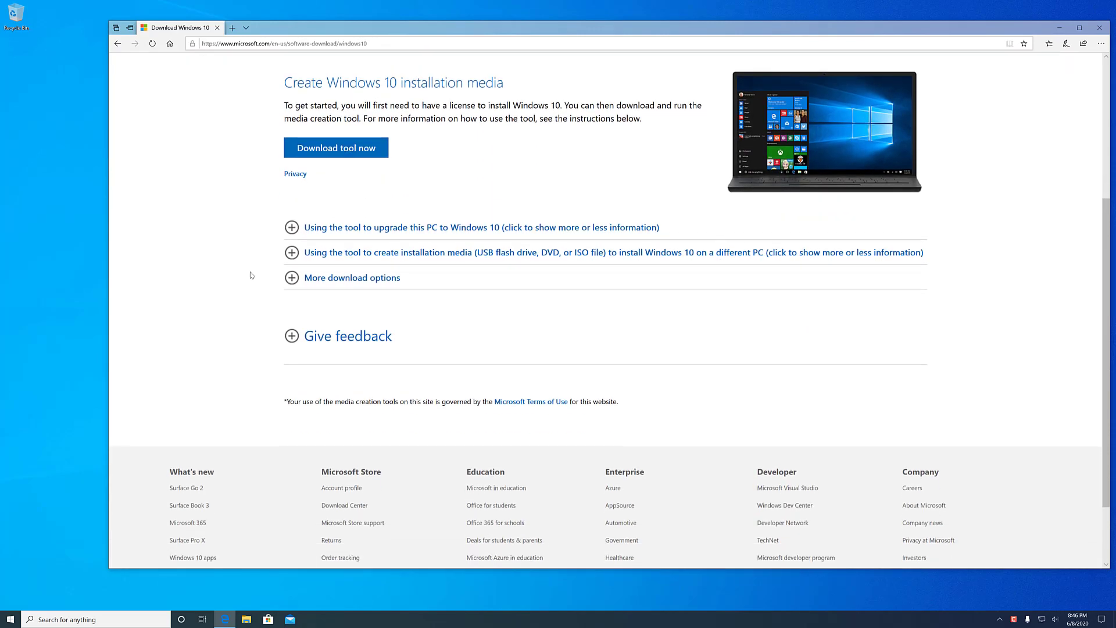
left_click(287, 230)
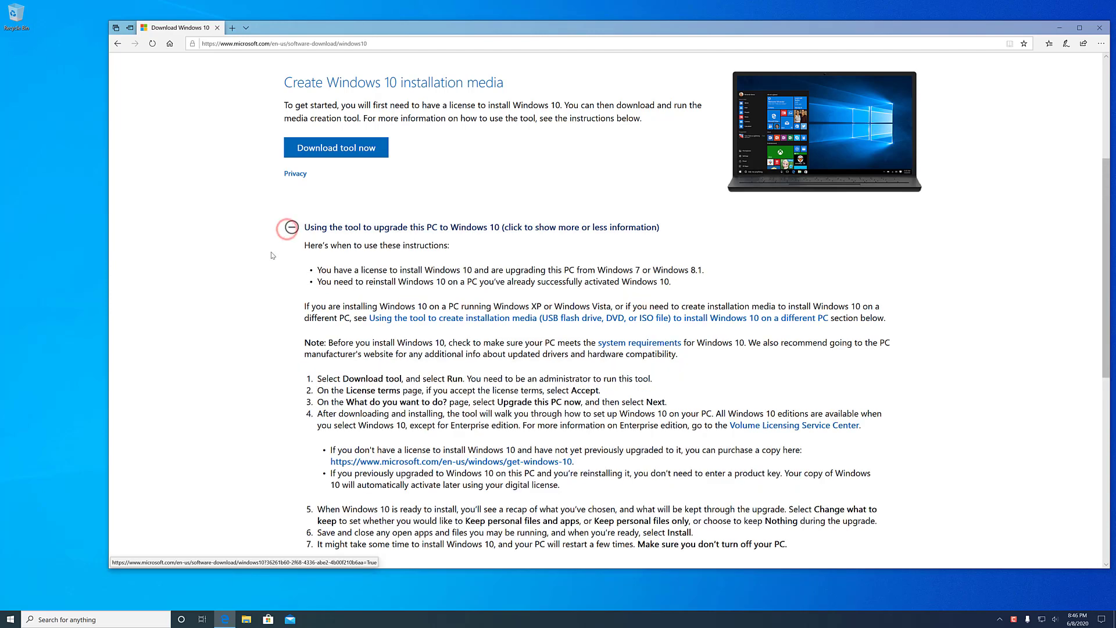
scroll(252, 296, "down", 3)
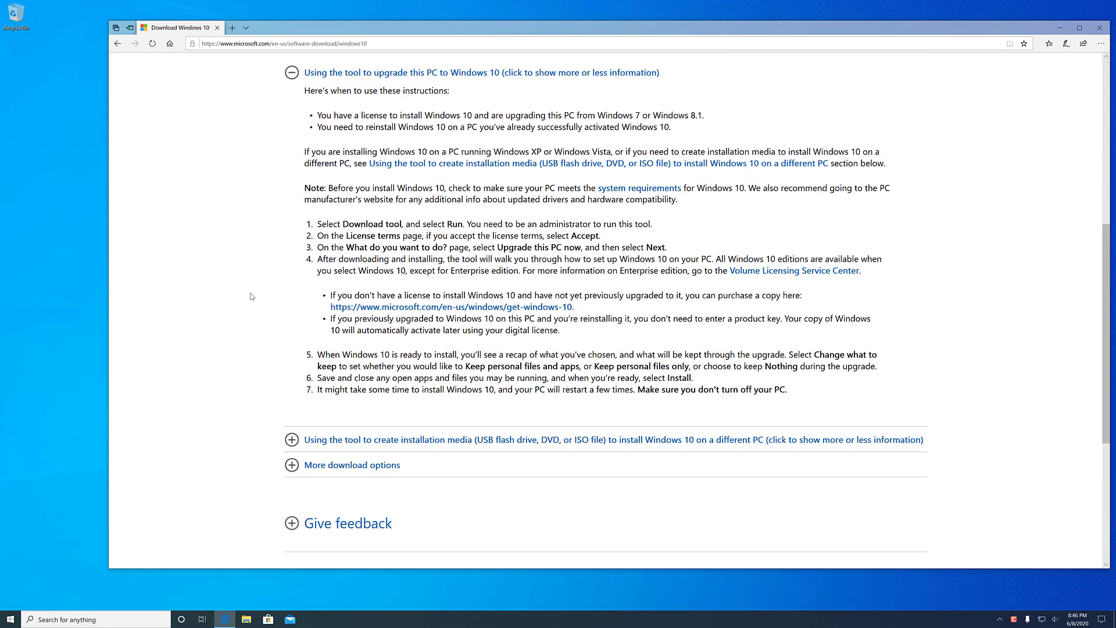
left_click(292, 440)
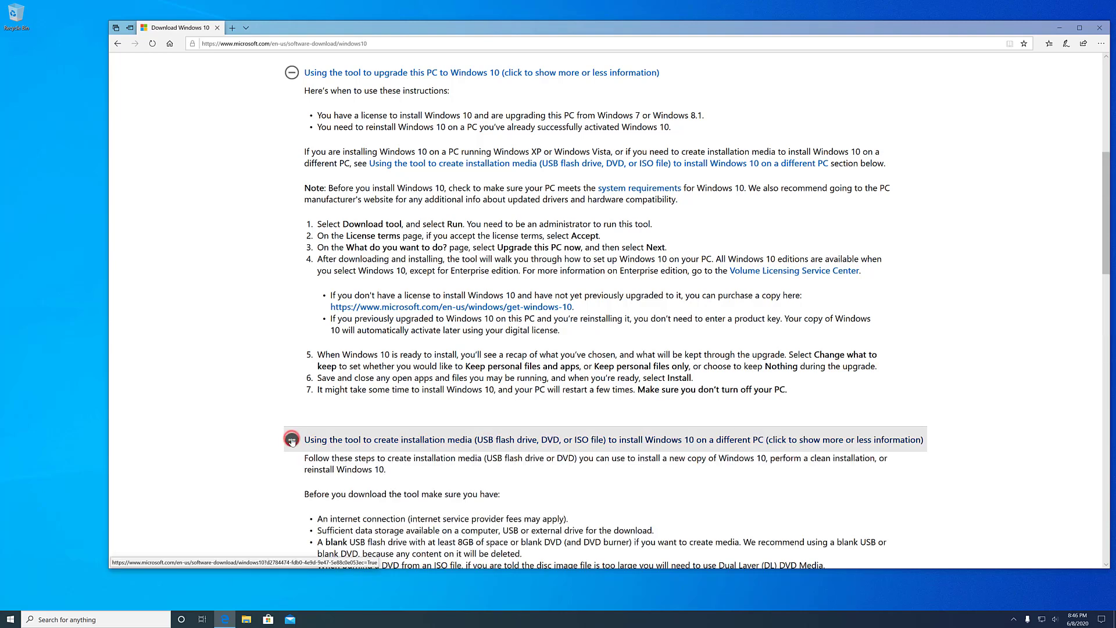
Download and save MediaCreationTool2004.exe, and open the folder that contains it
scroll(236, 230, "up", 3)
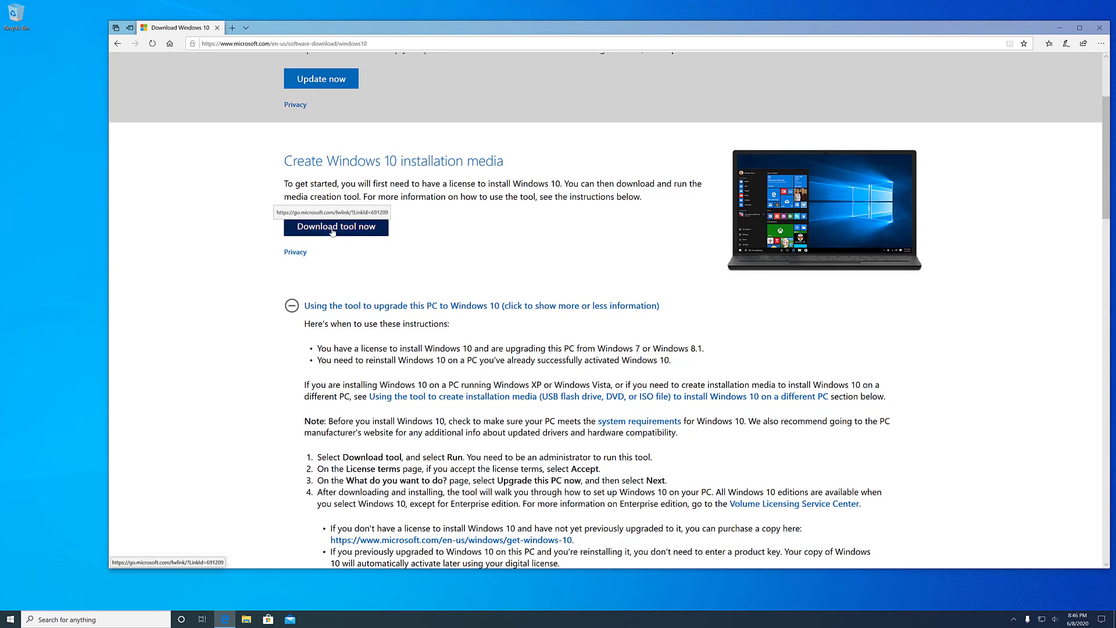
left_click(332, 231)
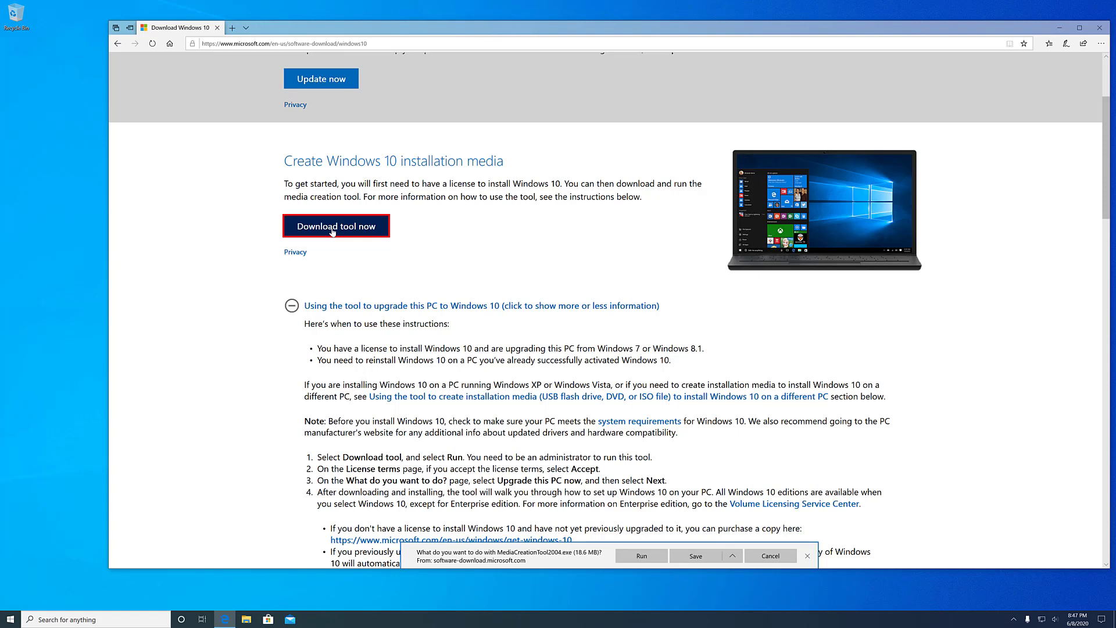
left_click(694, 556)
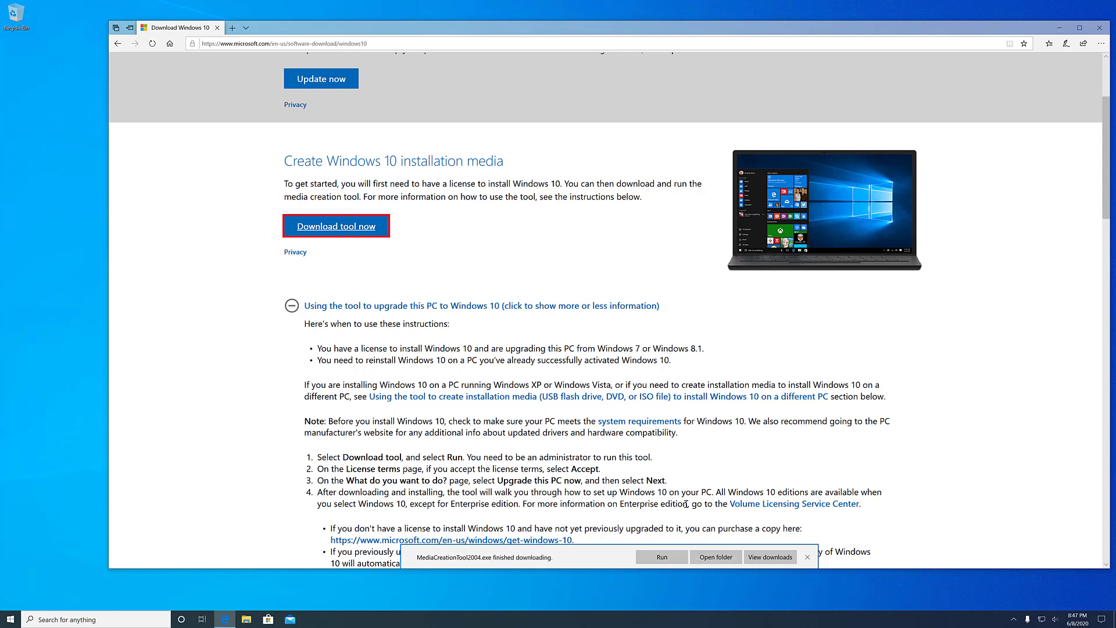
left_click(709, 559)
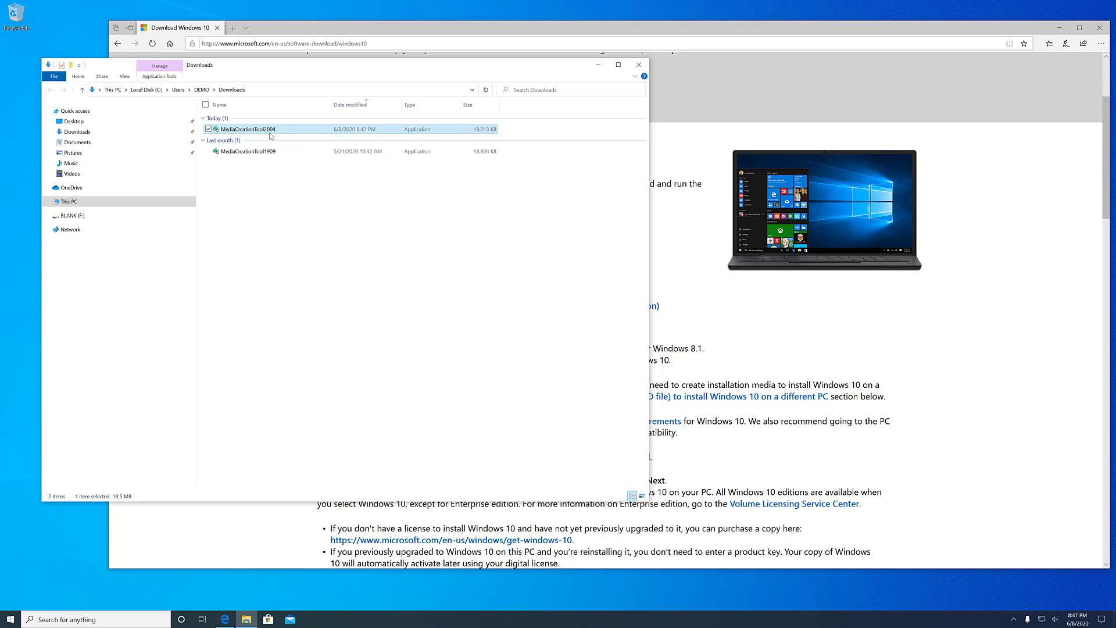
Try to run the older MediaCreationTool1909 from the Downloads folder and close its setup window
mouse_move(270, 136)
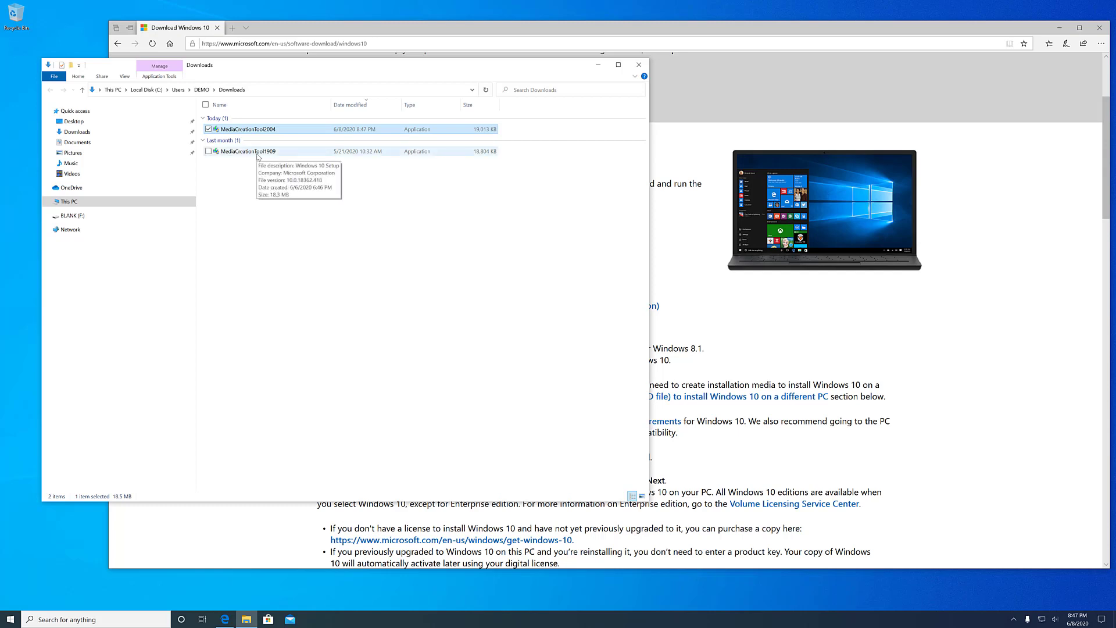
left_click(258, 156)
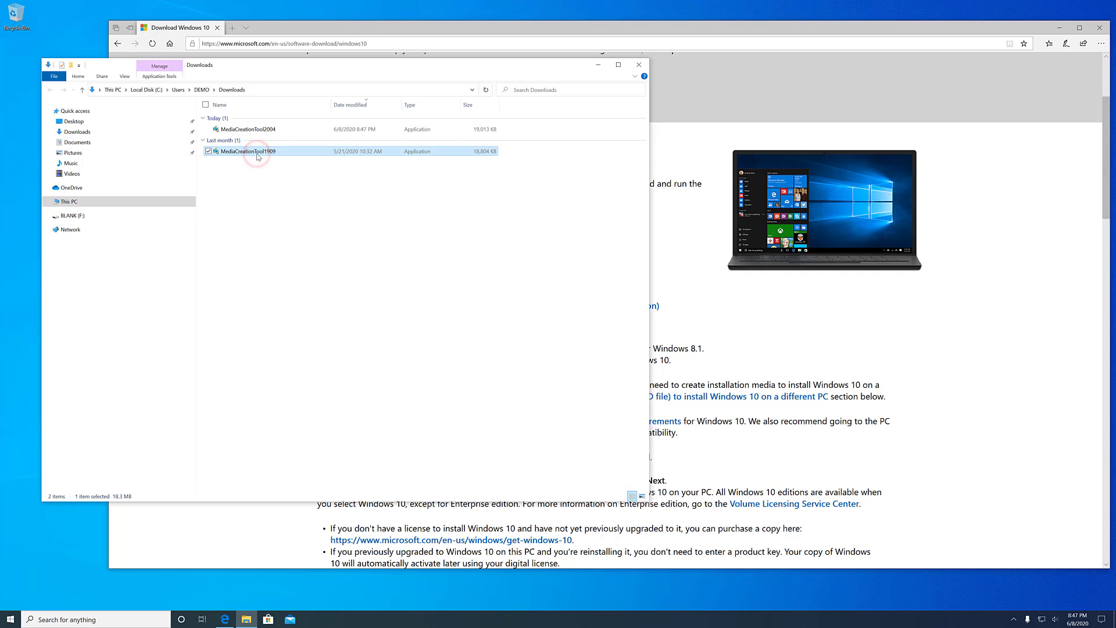
double_click(257, 156)
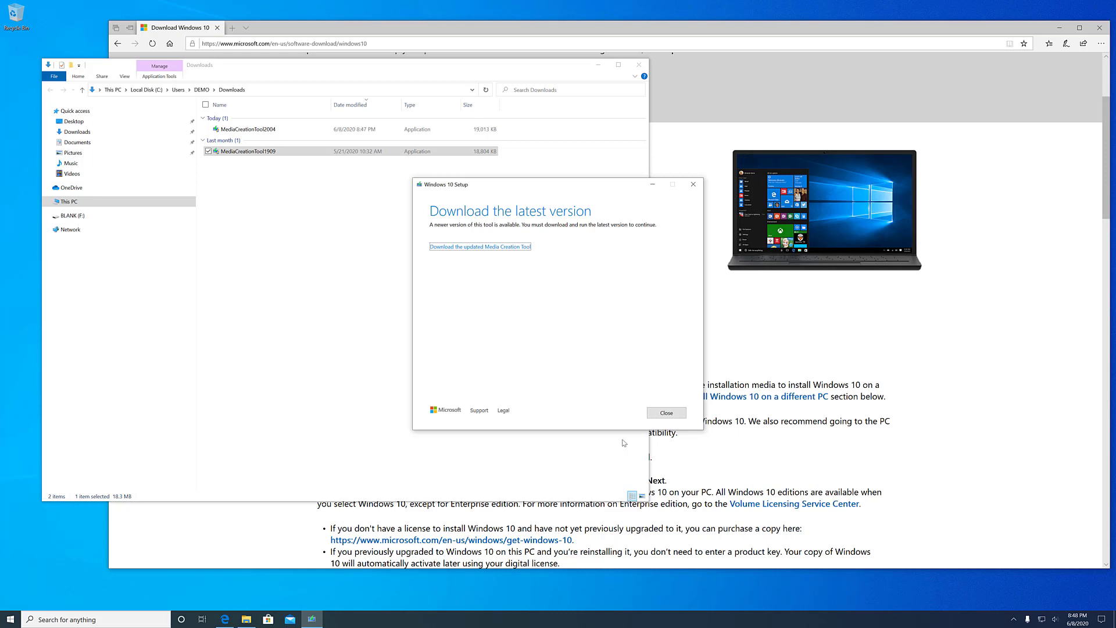
left_click(662, 413)
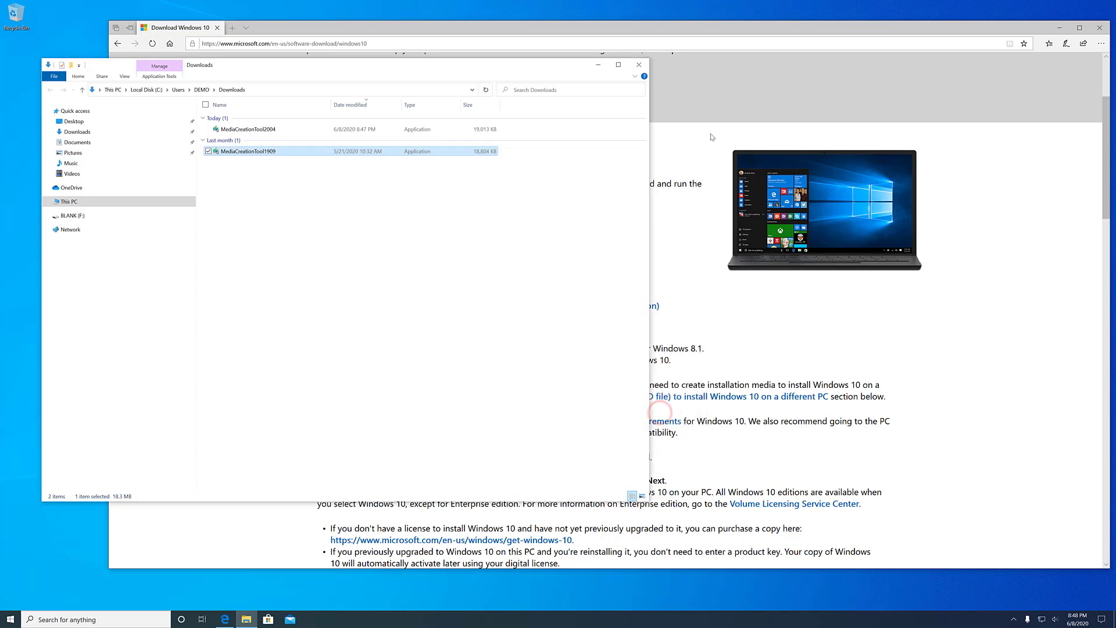
Close the browser and launch MediaCreationTool2004 from the Downloads folder
left_click(1098, 27)
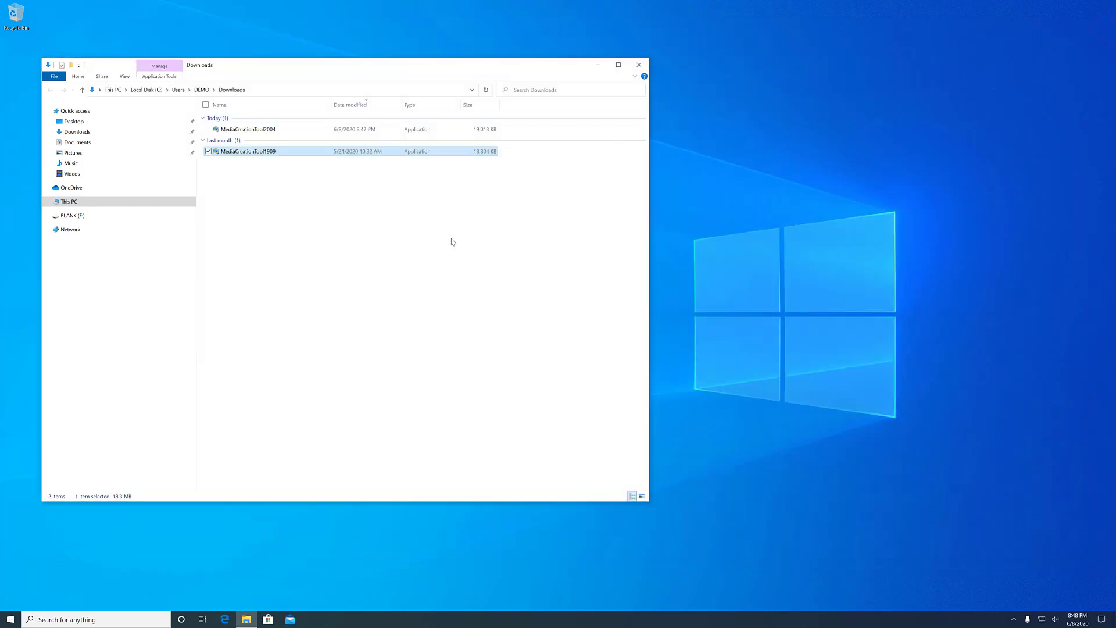
left_click(267, 131)
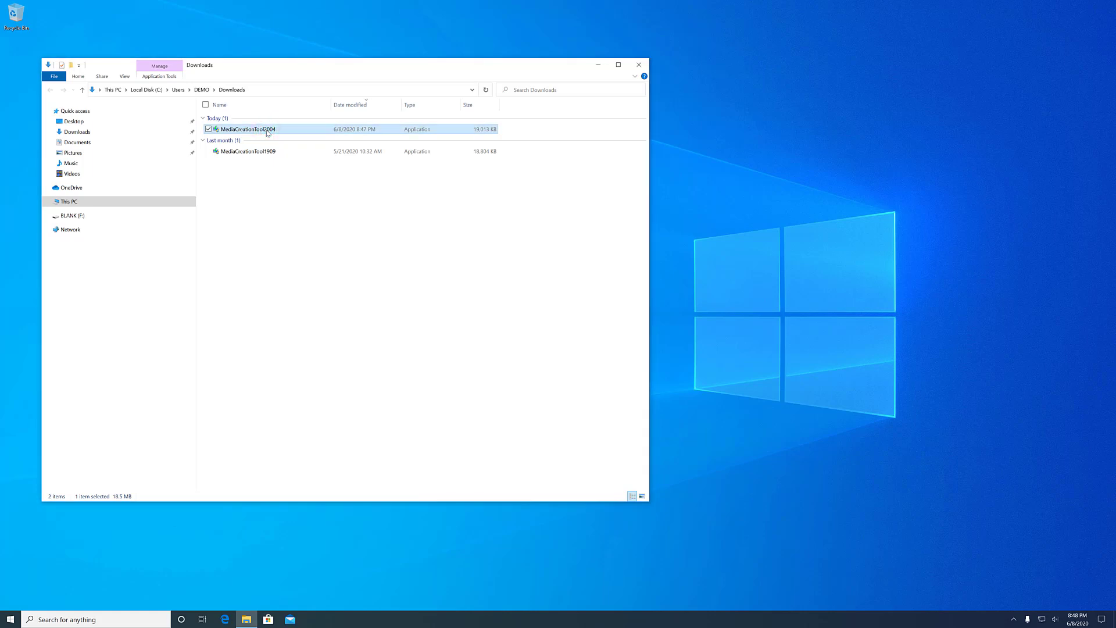
double_click(267, 131)
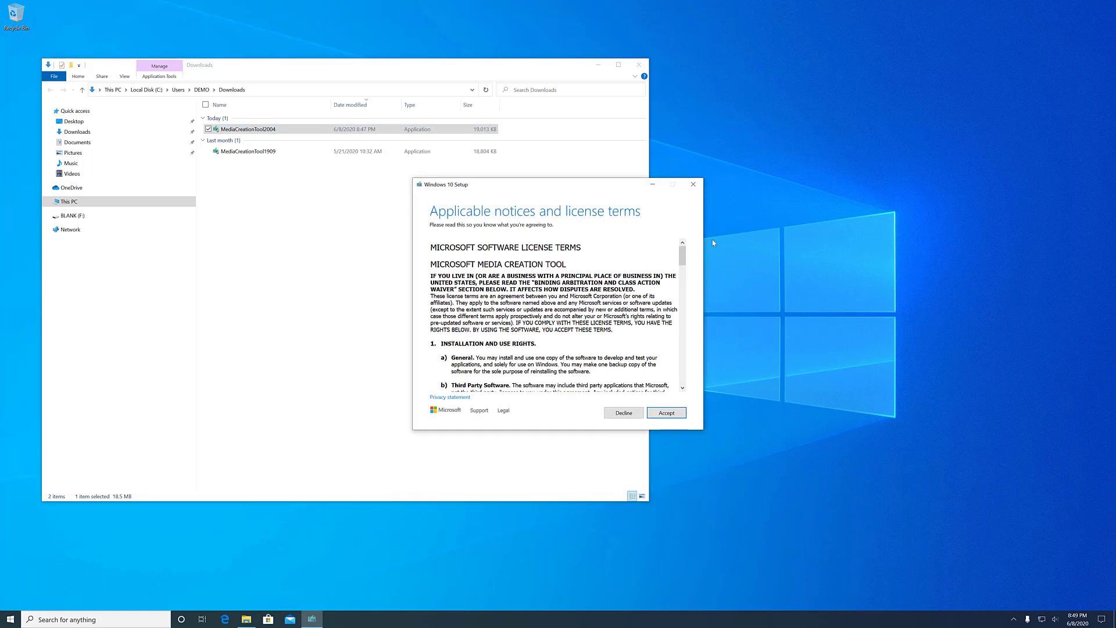
Accept the license terms and choose to create installation media (USB flash drive, DVD, or ISO file) for another PC
left_click_drag(682, 254, 668, 385)
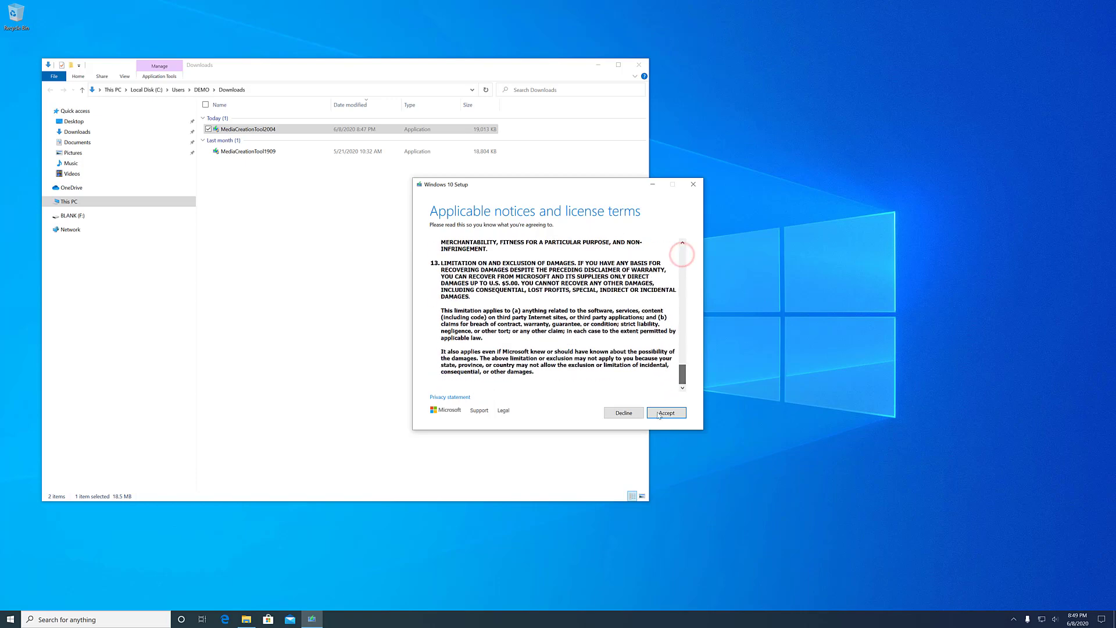
left_click(666, 413)
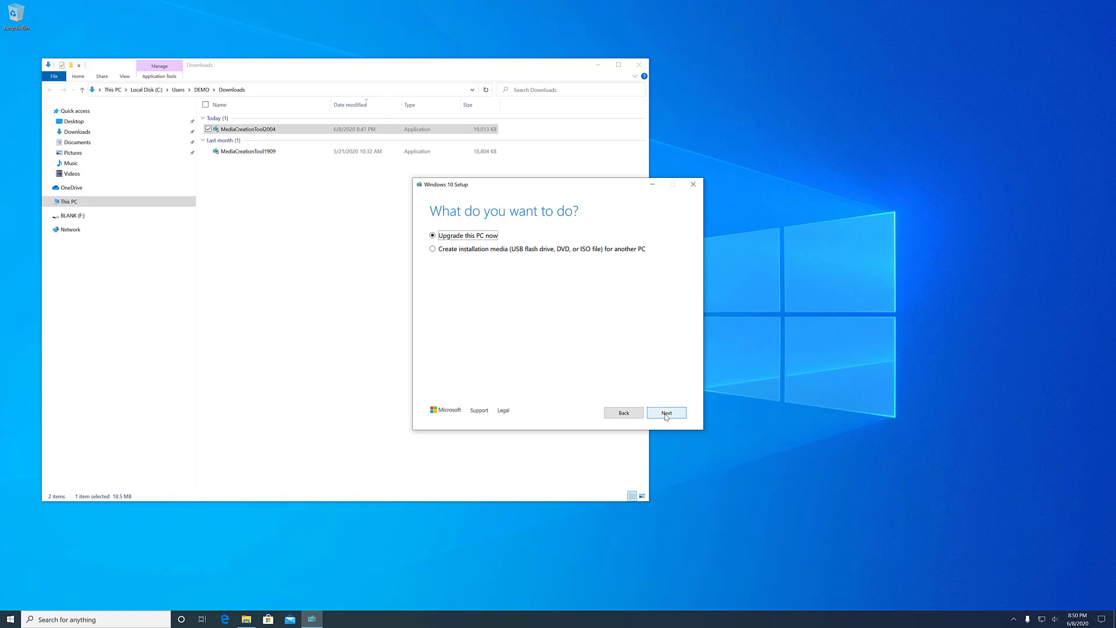
left_click(433, 250)
left_click(669, 414)
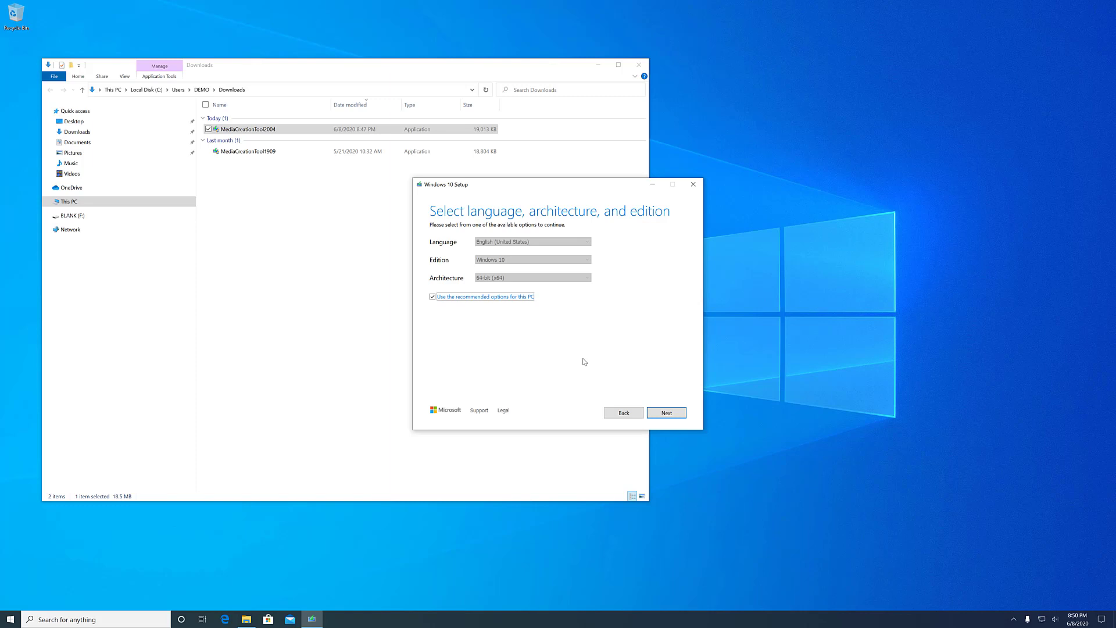
Turn off the recommended options, keep English (United States) and Windows 10, and set the architecture to Both
left_click(432, 296)
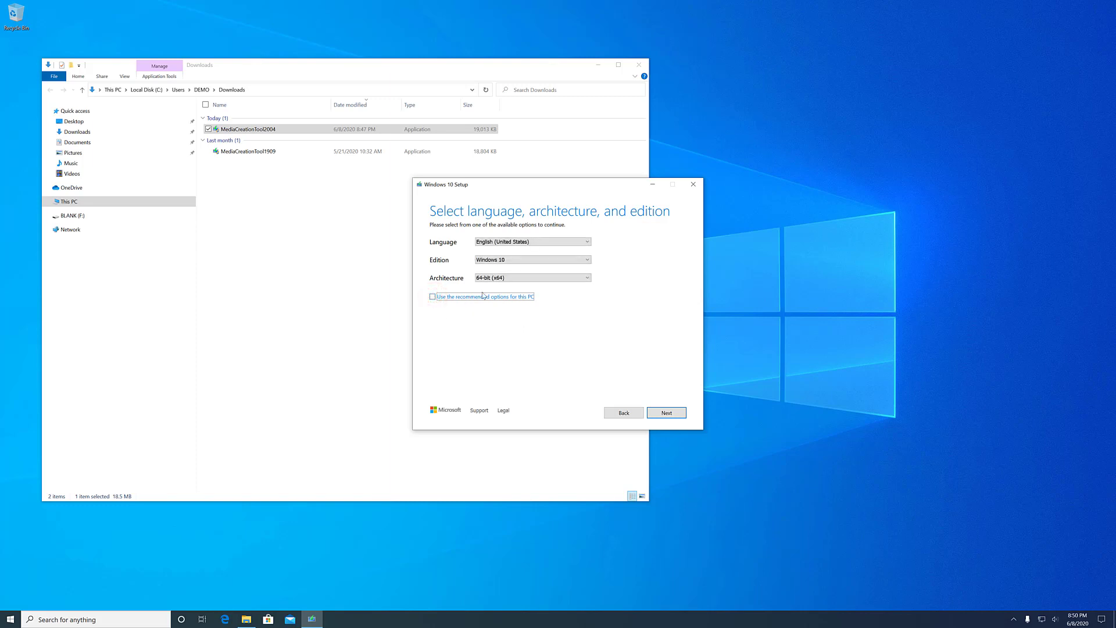
left_click(588, 242)
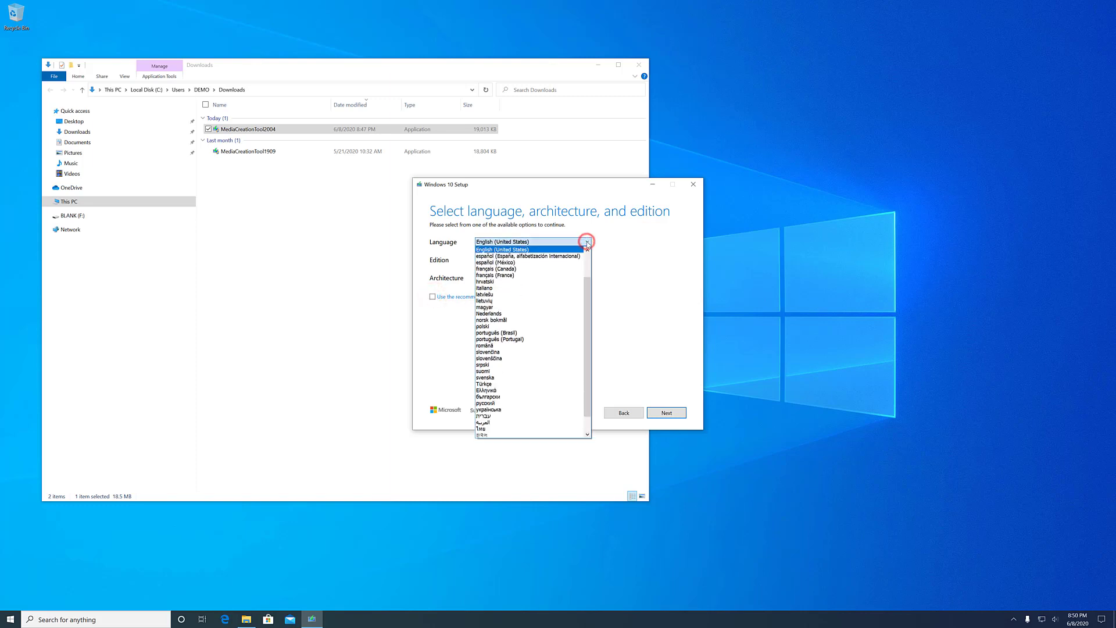
left_click(602, 250)
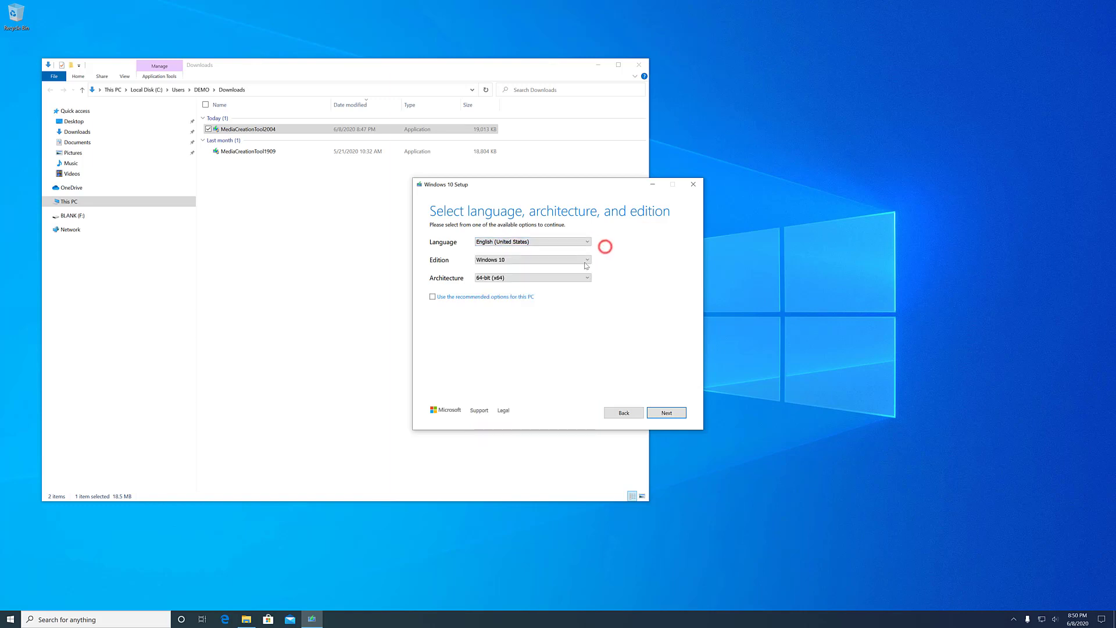
left_click(588, 261)
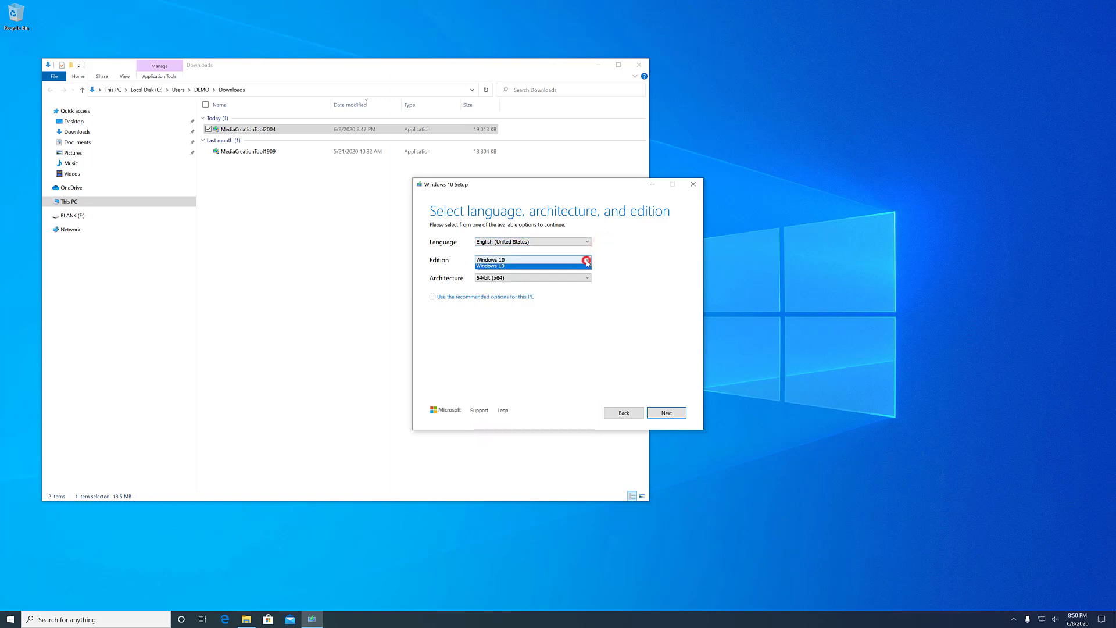
left_click(617, 264)
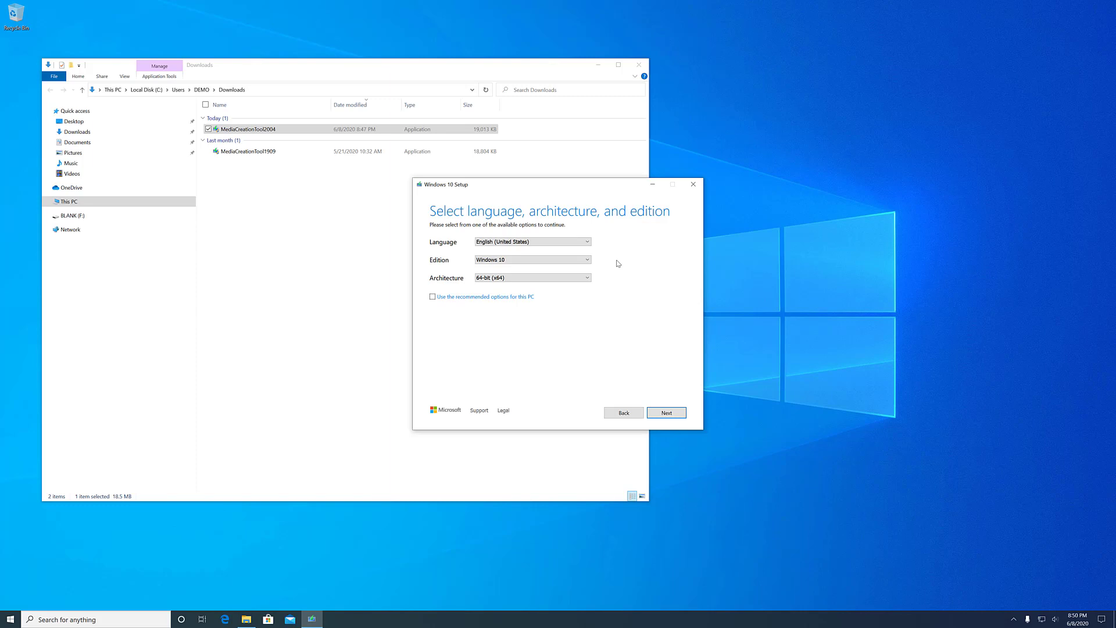
left_click(586, 278)
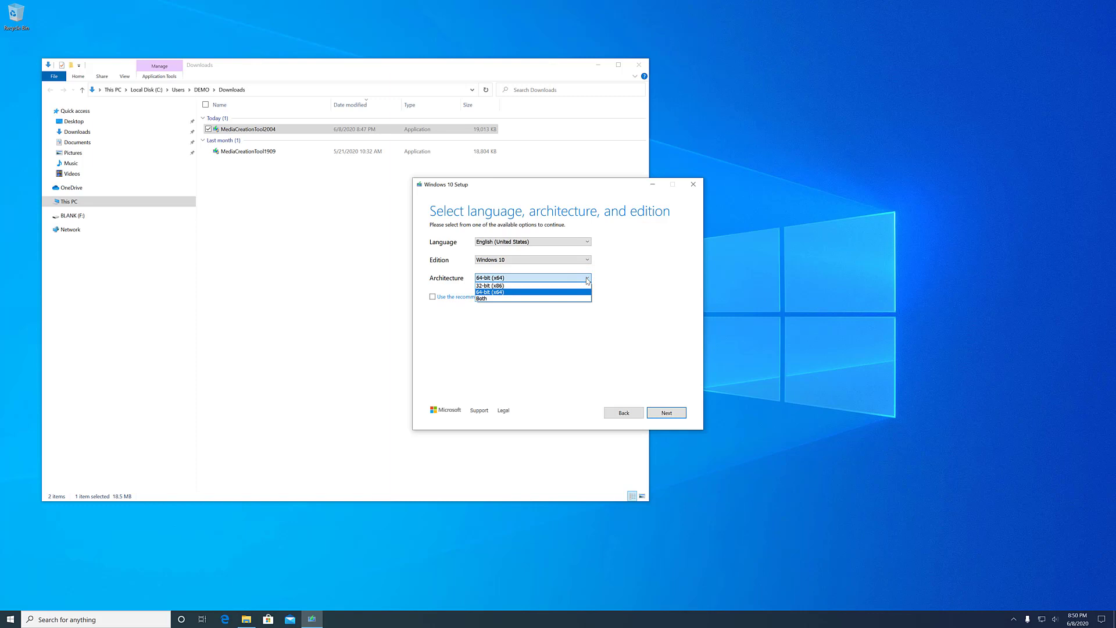
left_click(509, 299)
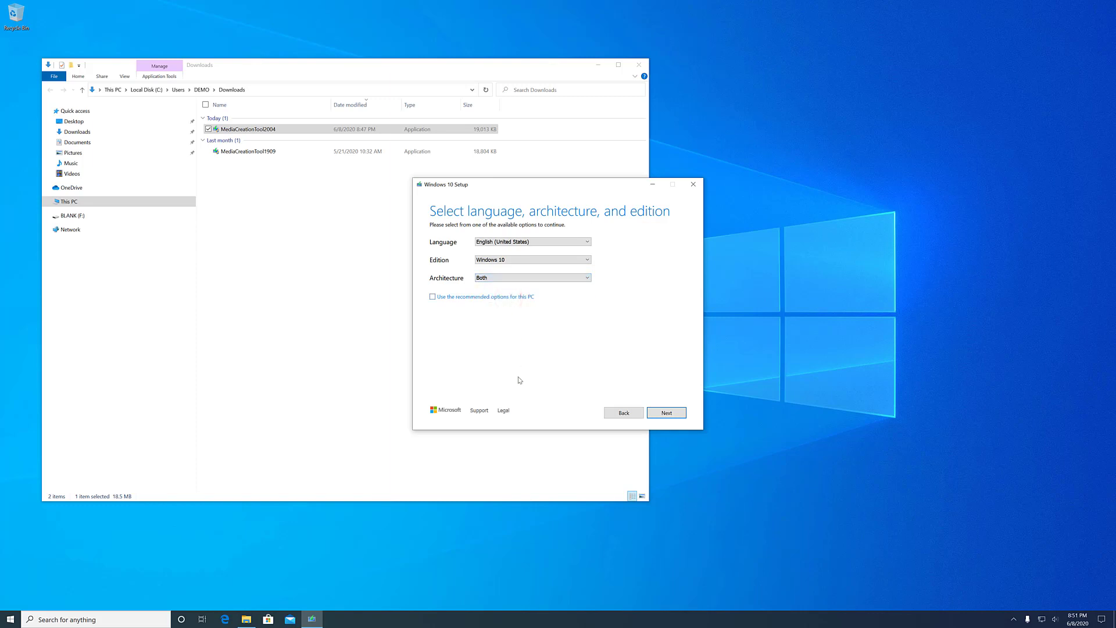
left_click(666, 413)
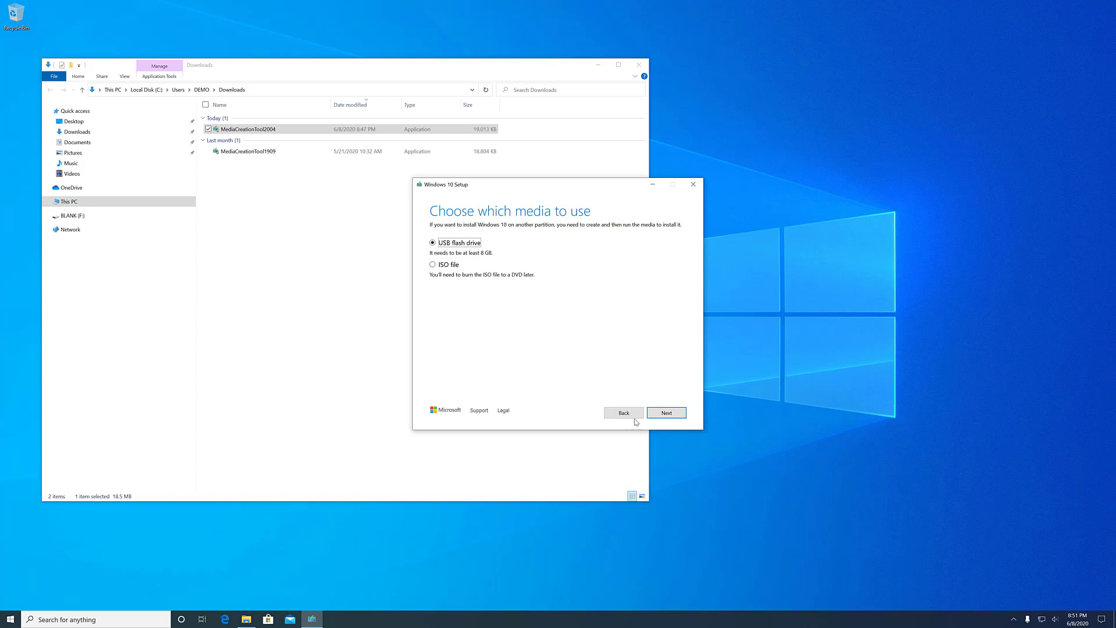
Create the installation media on the USB flash drive F: (BLANK) and finish the setup
left_click(668, 413)
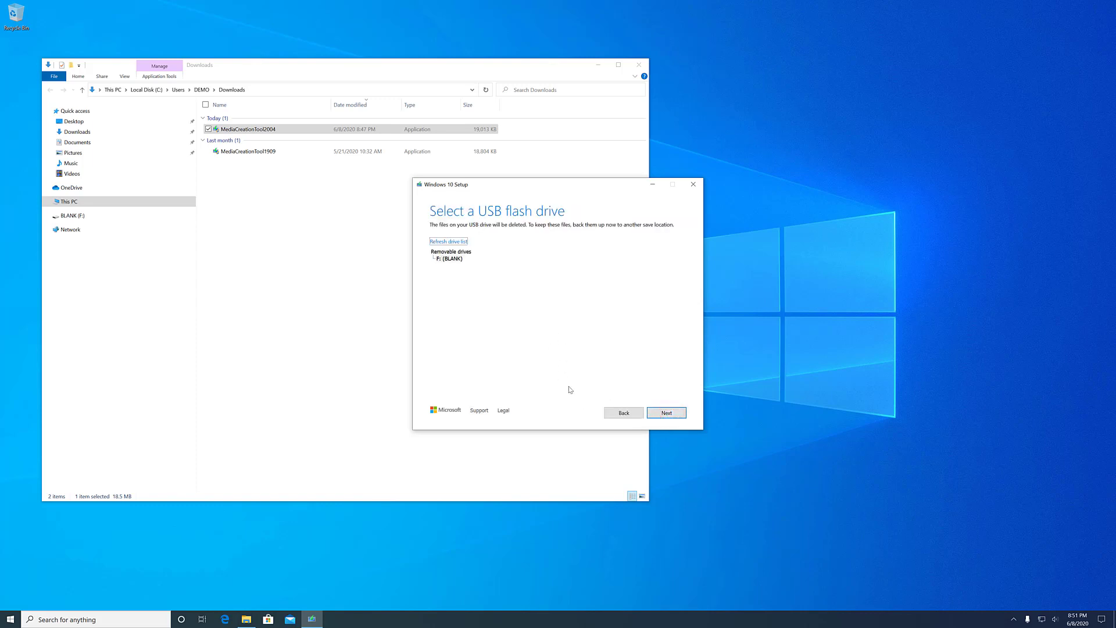
left_click(456, 259)
left_click(666, 414)
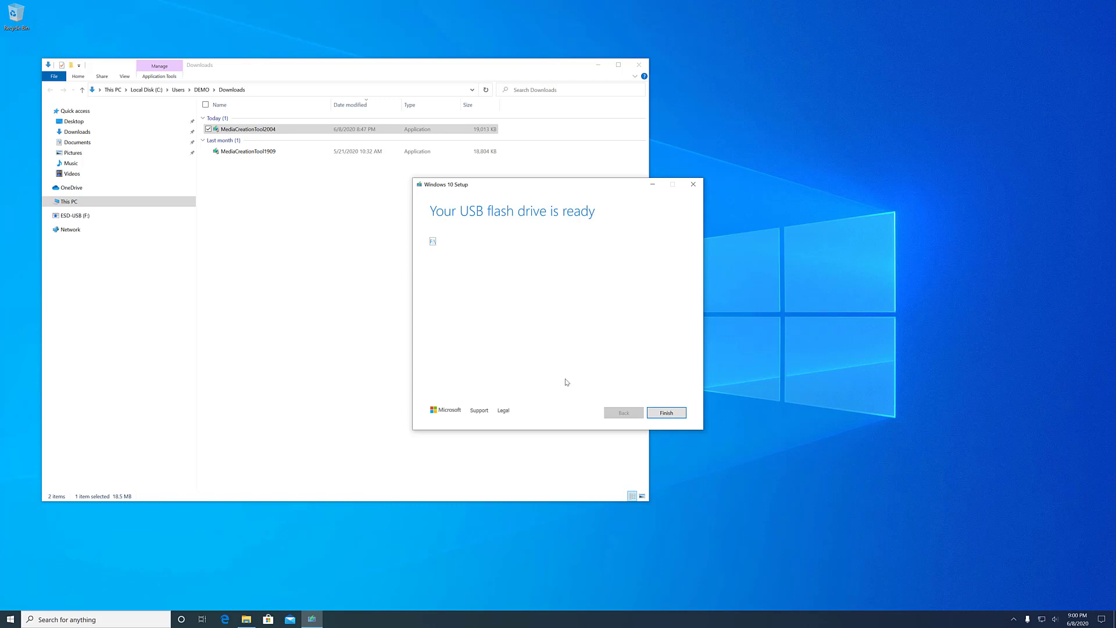
left_click(666, 412)
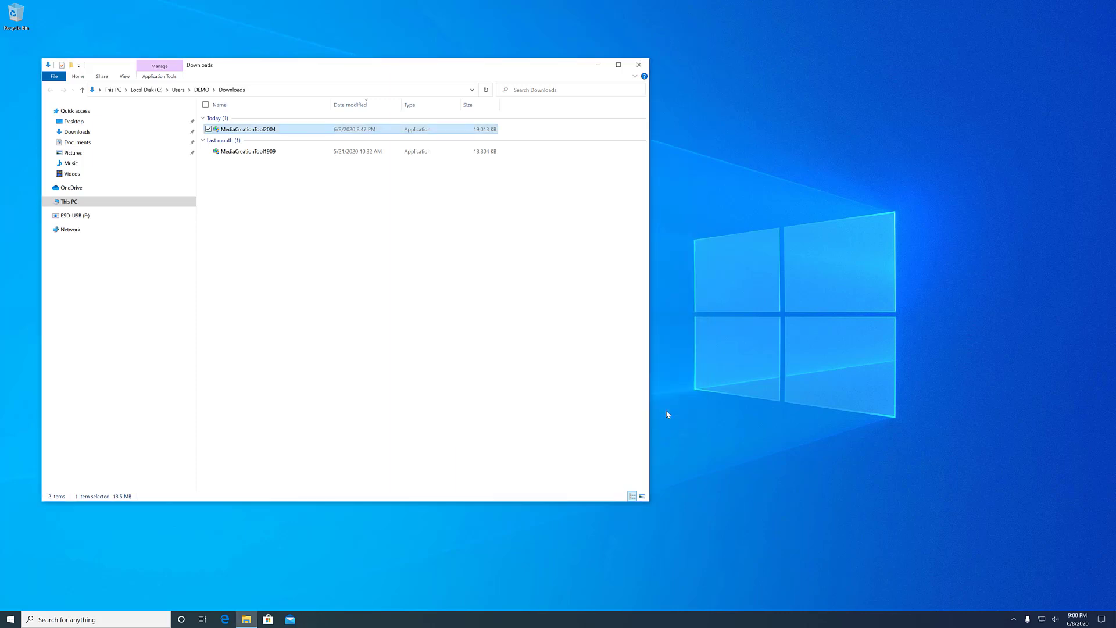
Examine the contents of the ESD-USB (F:) drive and check its used space in the drive properties
left_click(71, 216)
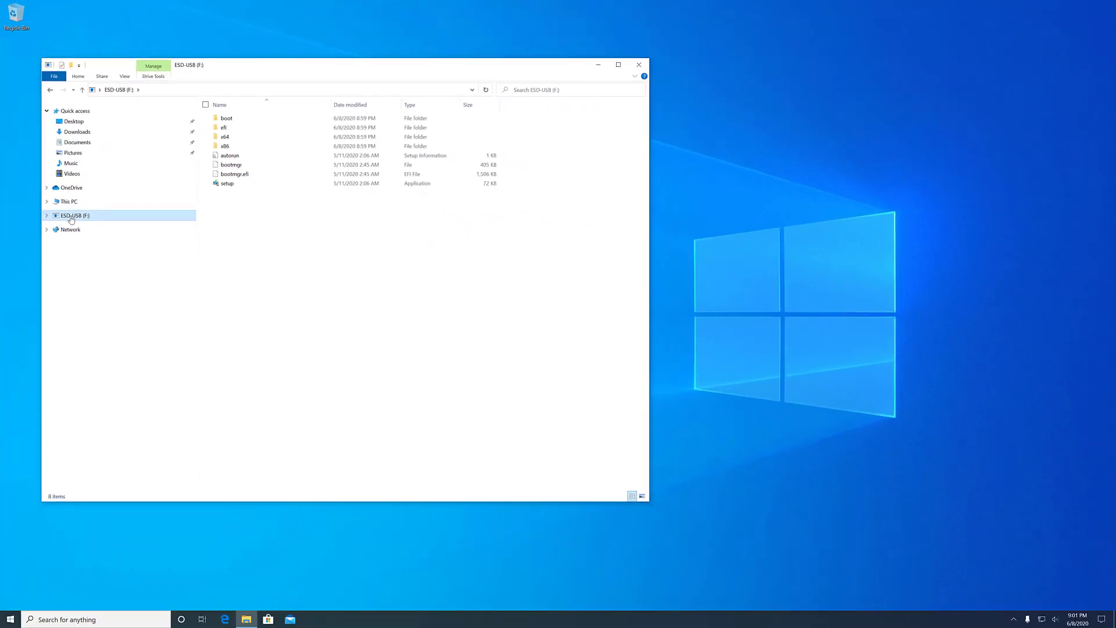
right_click(165, 324)
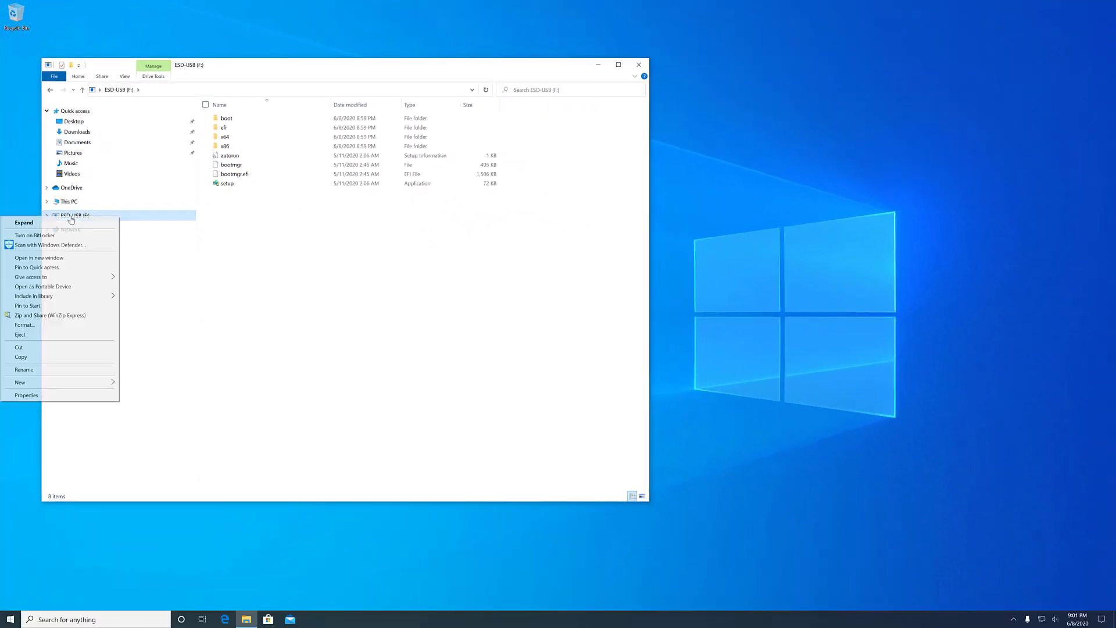
left_click(25, 396)
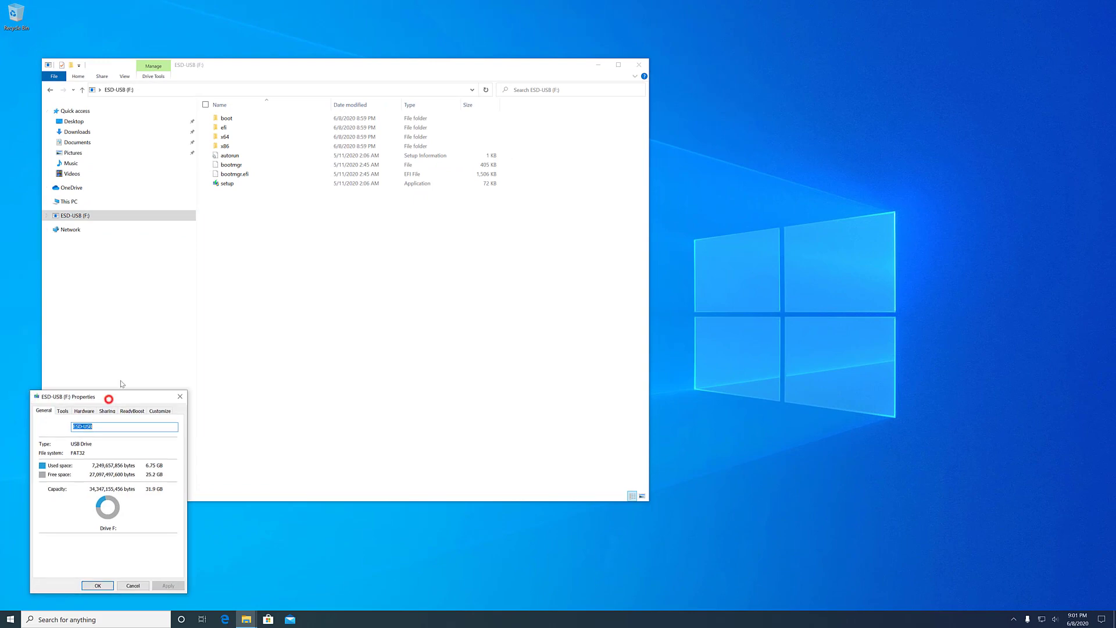
left_click_drag(108, 399, 343, 206)
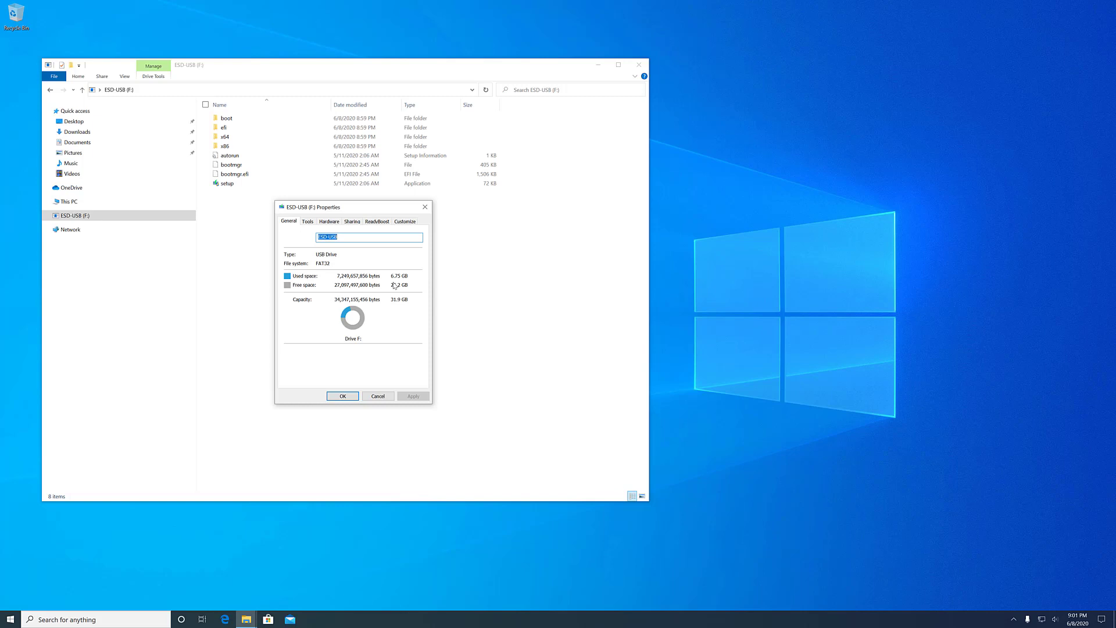
left_click(379, 397)
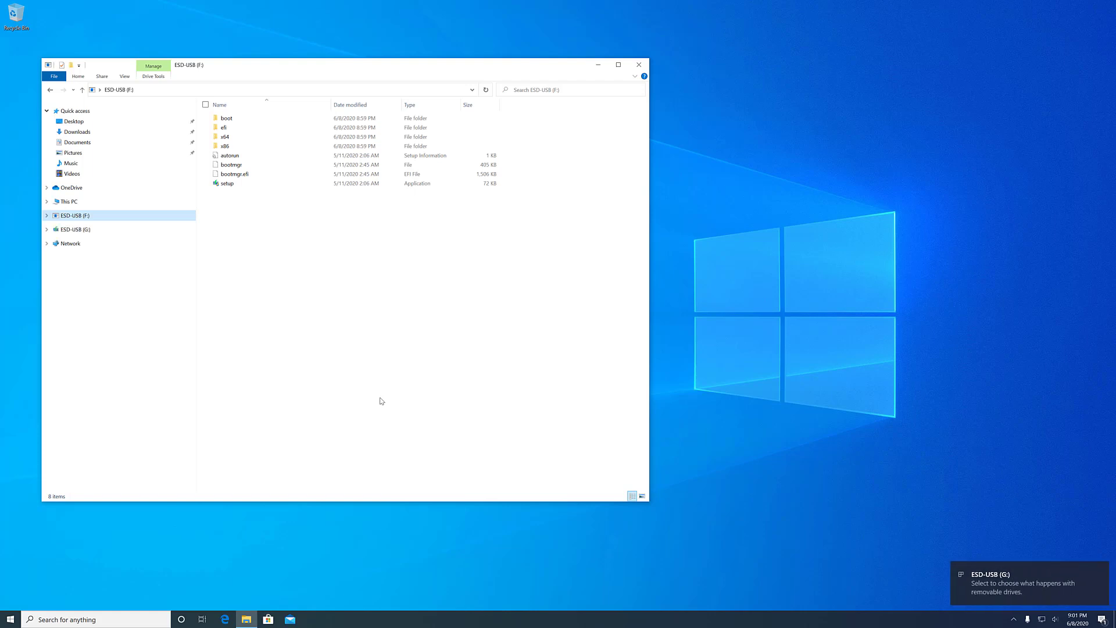
Examine the contents of the ESD-USB (G:) drive and check its used space in the drive properties
left_click(72, 230)
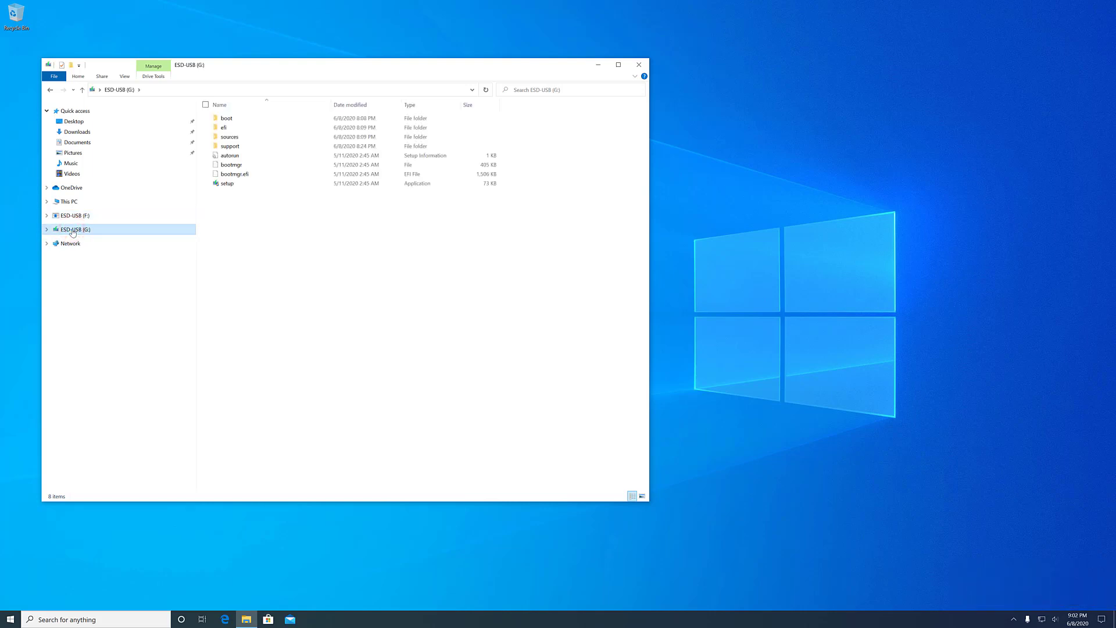
right_click(72, 231)
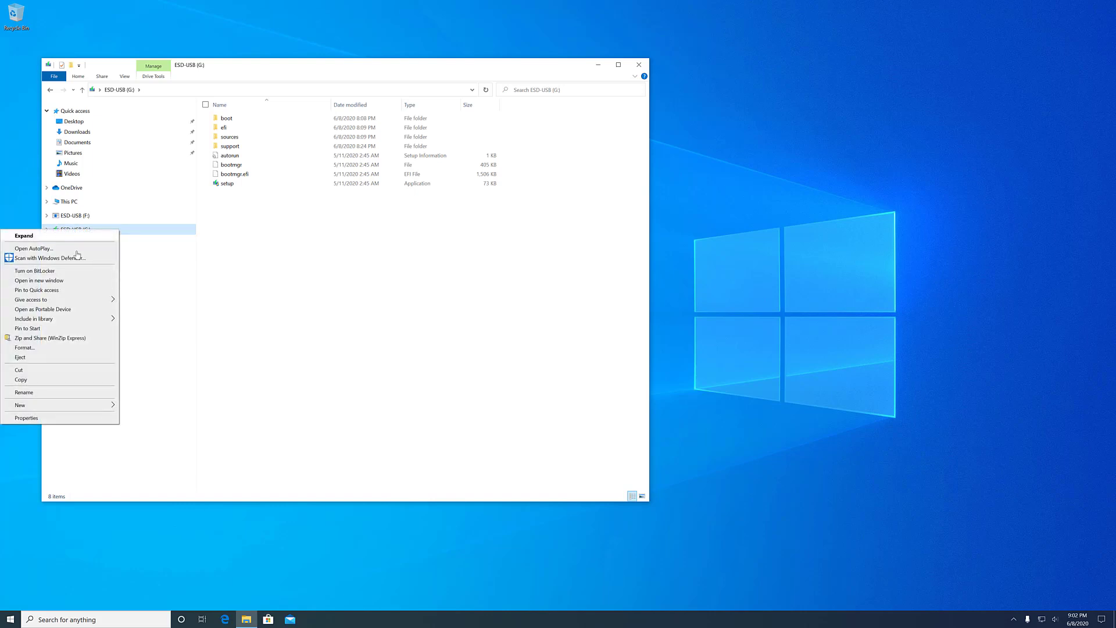
left_click(61, 418)
left_click_drag(178, 411, 402, 220)
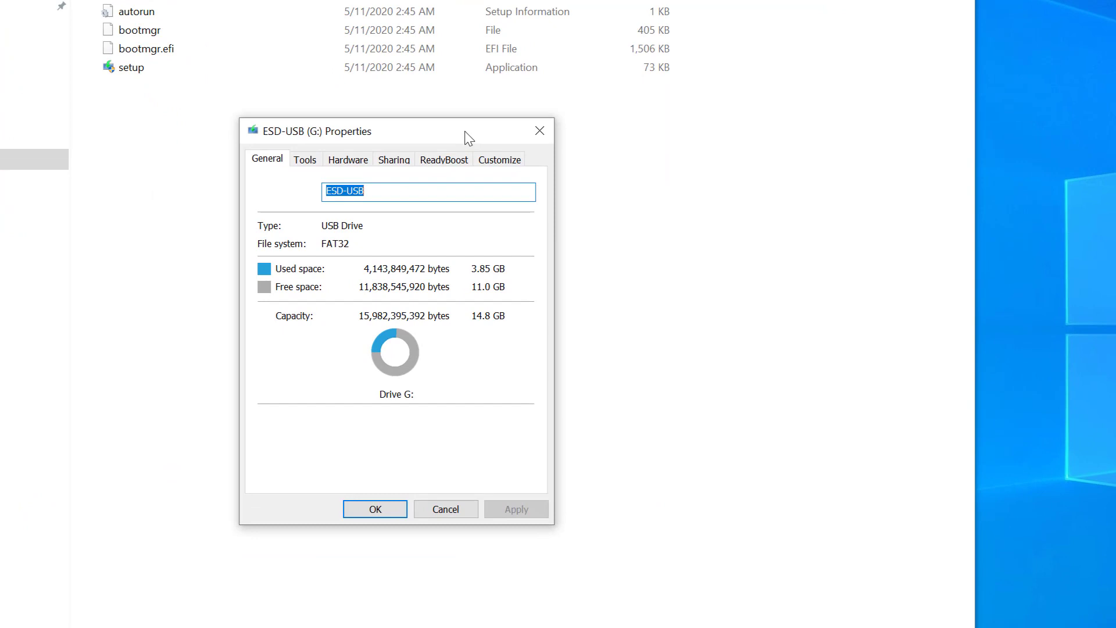